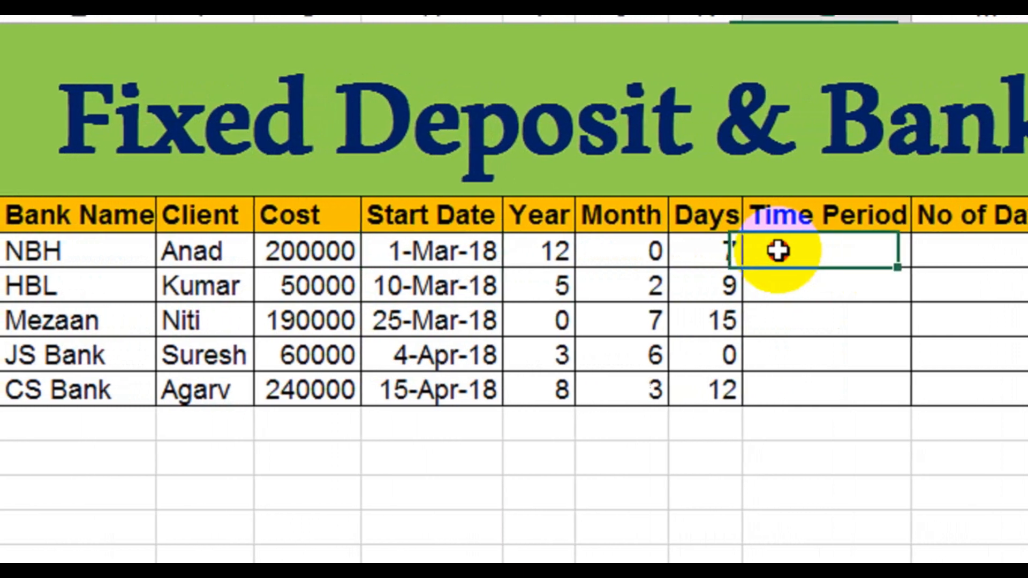
# - Start a DATE formula in the first Time Period cell with YEAR(H7)+I7 as its year argument
pyautogui.write('=date')
pyautogui.press('Tab')
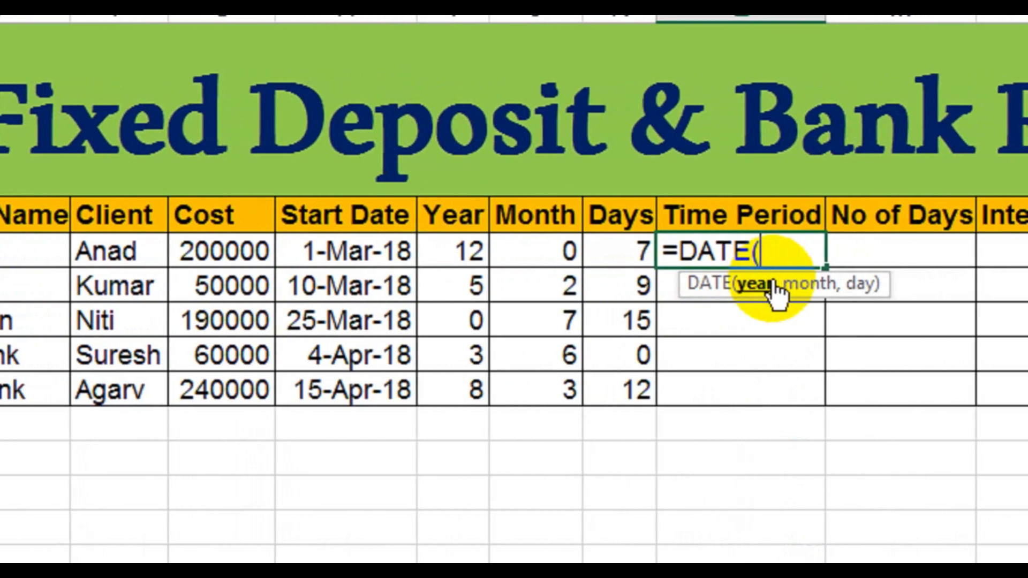
pyautogui.write('yea')
pyautogui.press('Tab')
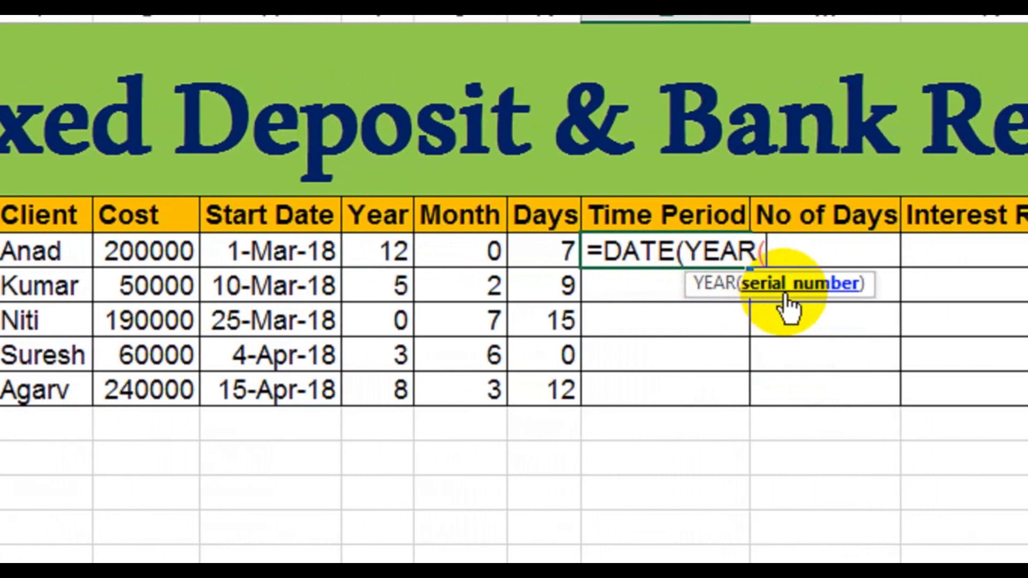
pyautogui.click(259, 250)
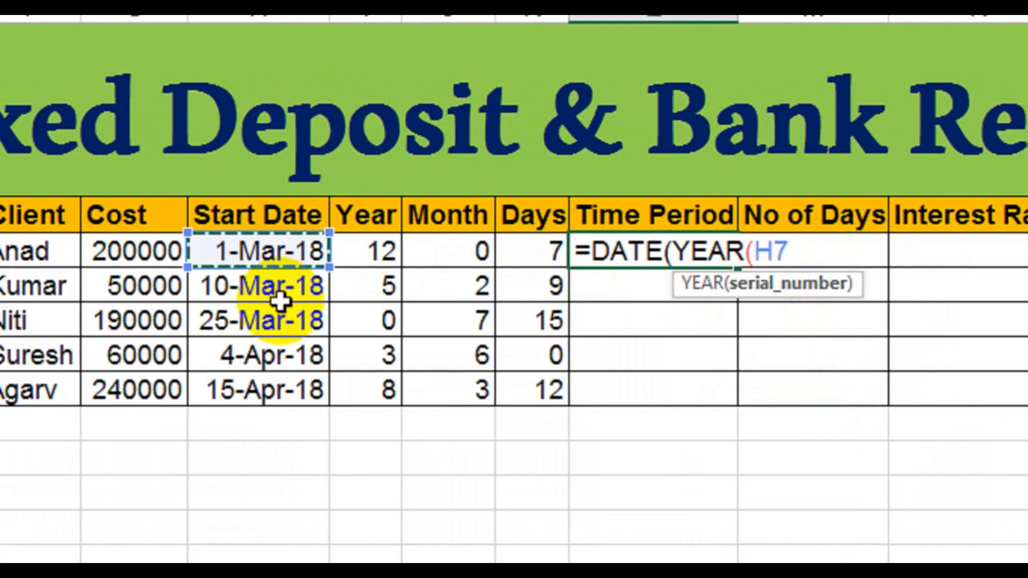
pyautogui.write(')+')
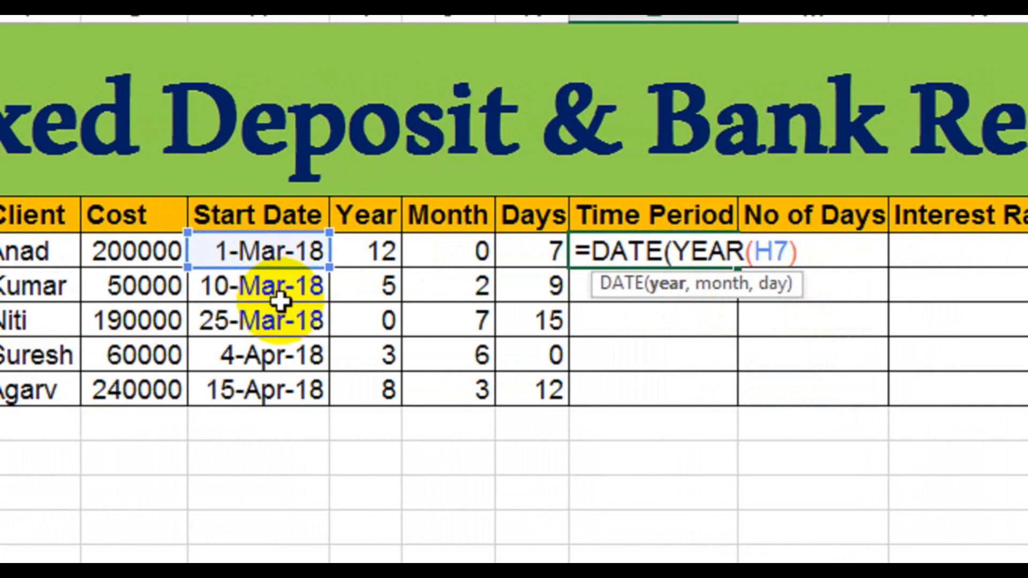
pyautogui.click(368, 256)
pyautogui.write(',')
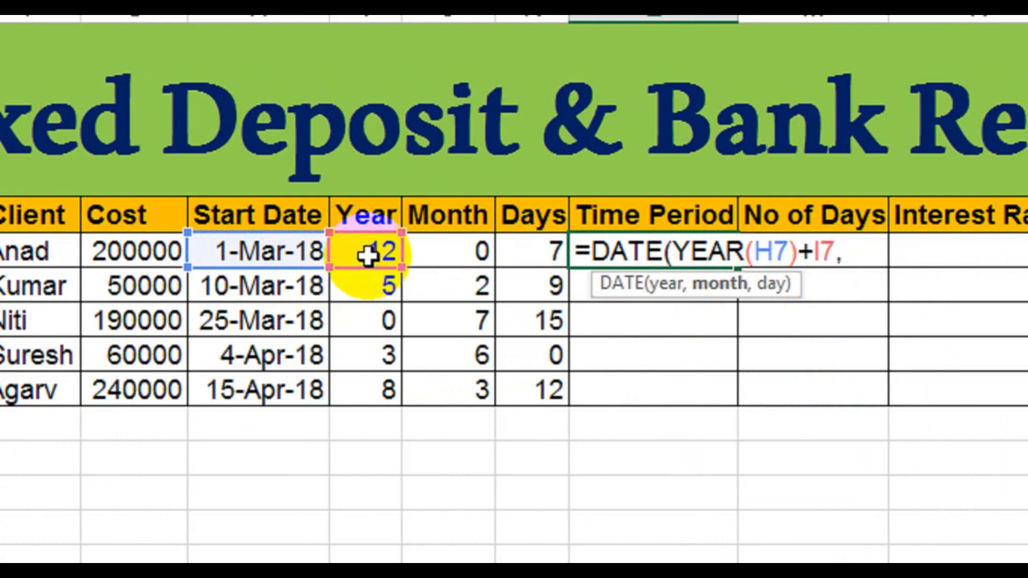
# - Add MONTH(H7)+J7 as the month argument of the DATE formula
pyautogui.write('Mon')
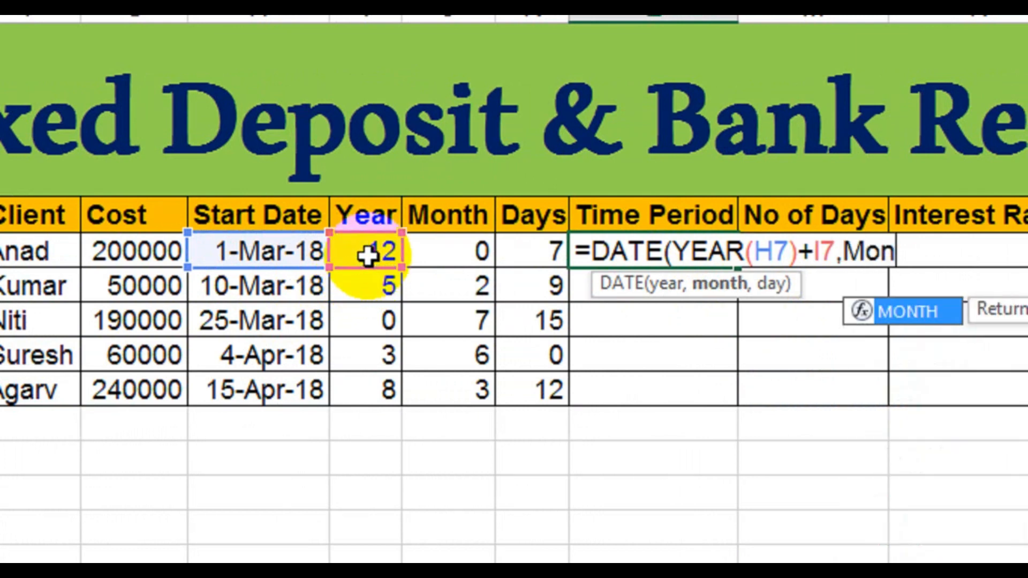
pyautogui.write('t')
pyautogui.press('Tab')
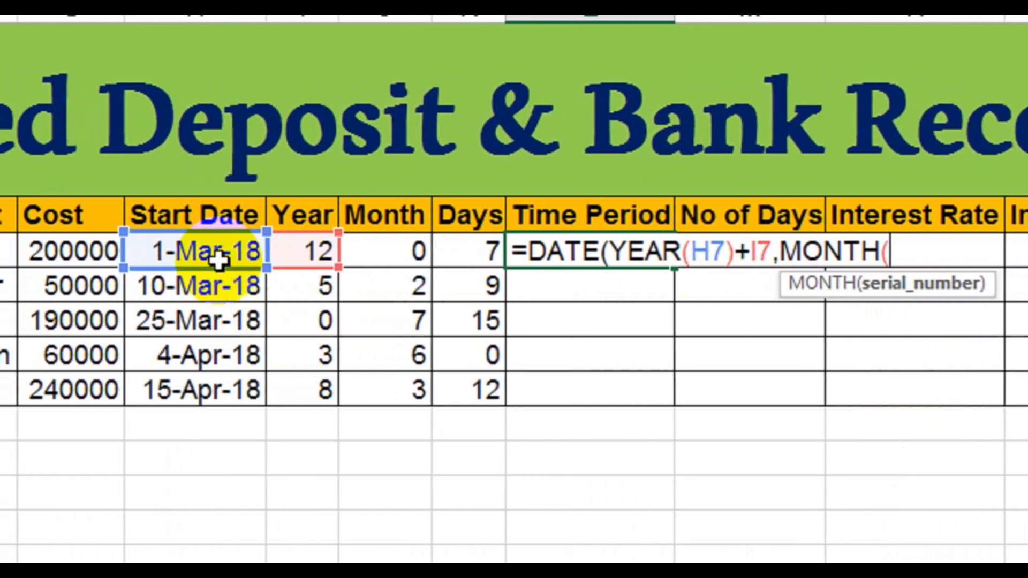
pyautogui.click(249, 255)
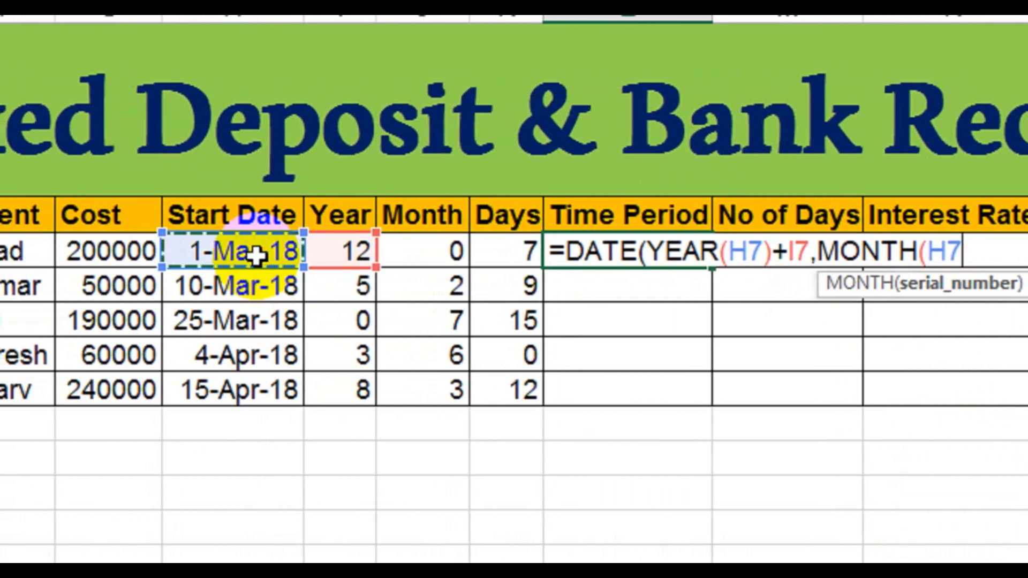
pyautogui.write(')+')
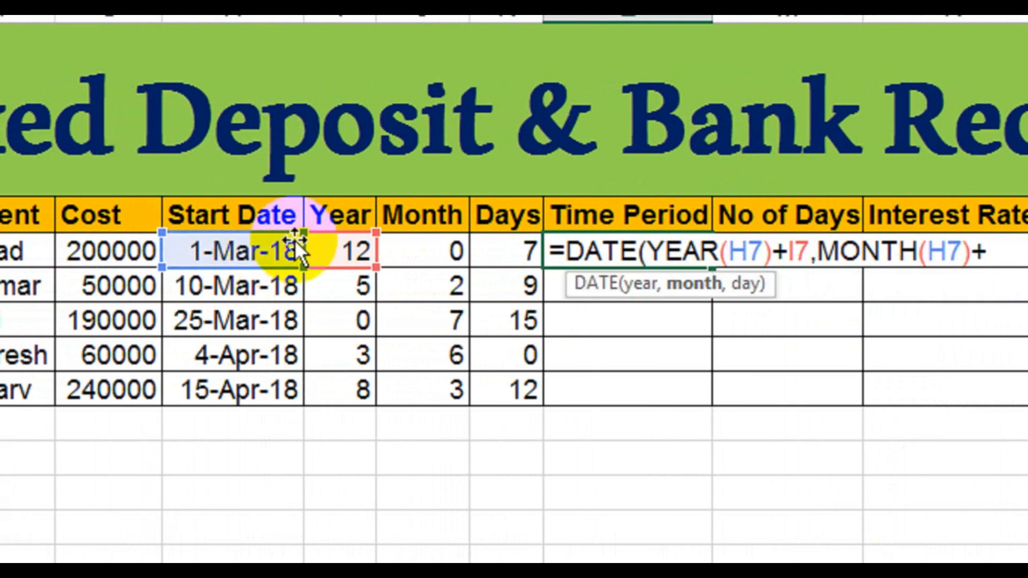
pyautogui.click(426, 257)
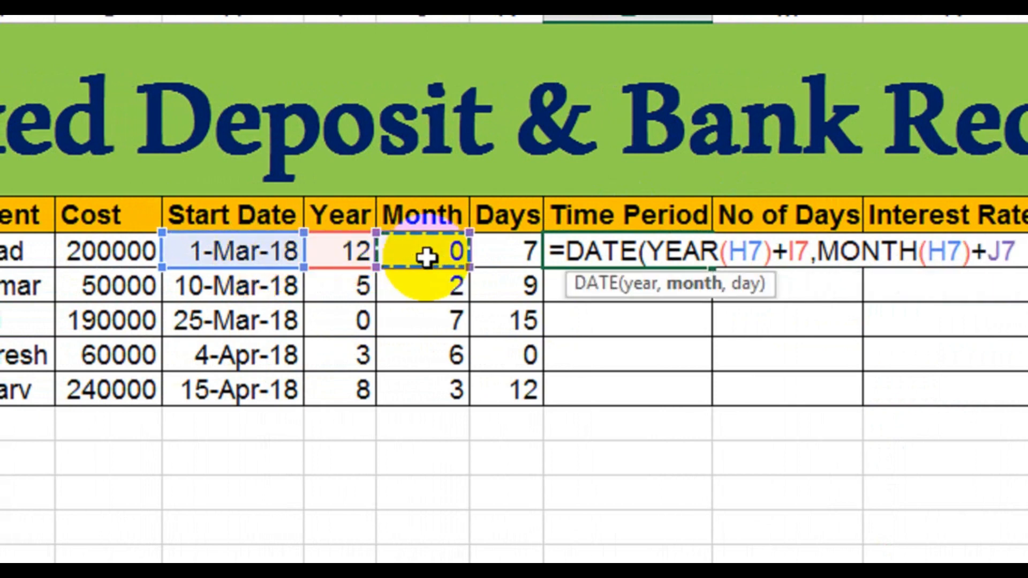
pyautogui.write(',')
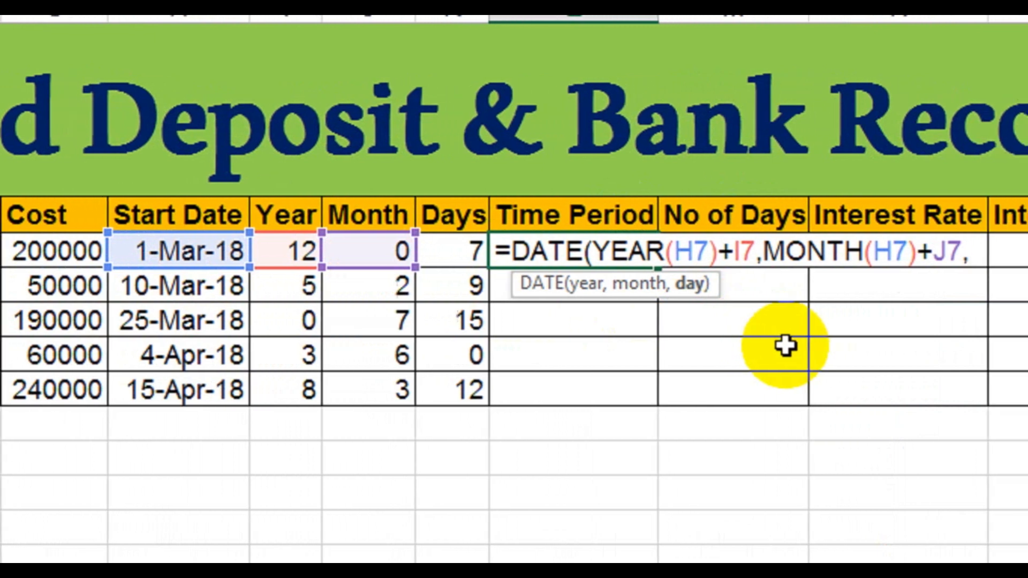
# - Add DAY(H7)+K7 as the day argument and enter the finished DATE formula in L7
pyautogui.write('day')
pyautogui.press('Tab')
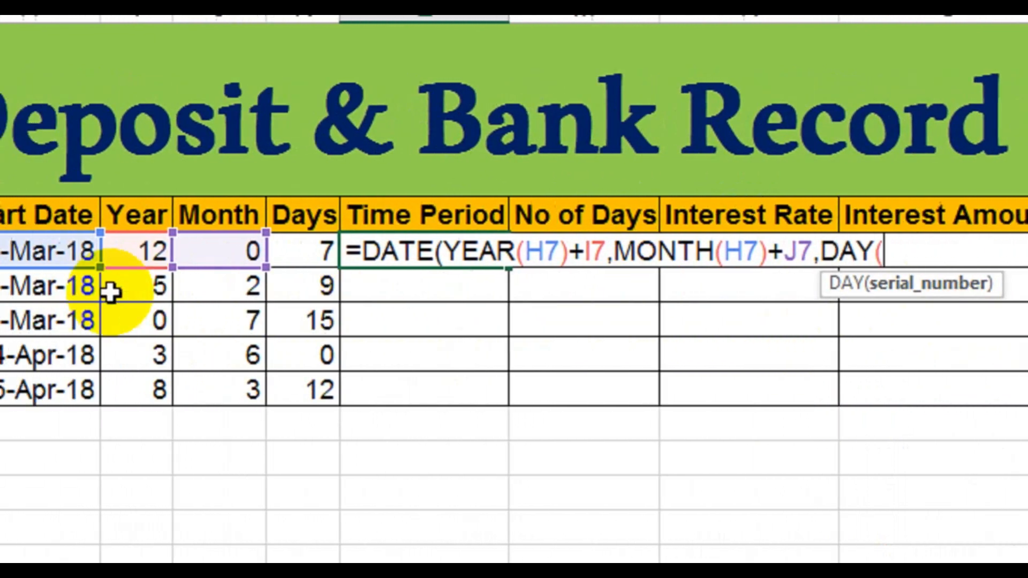
pyautogui.click(196, 259)
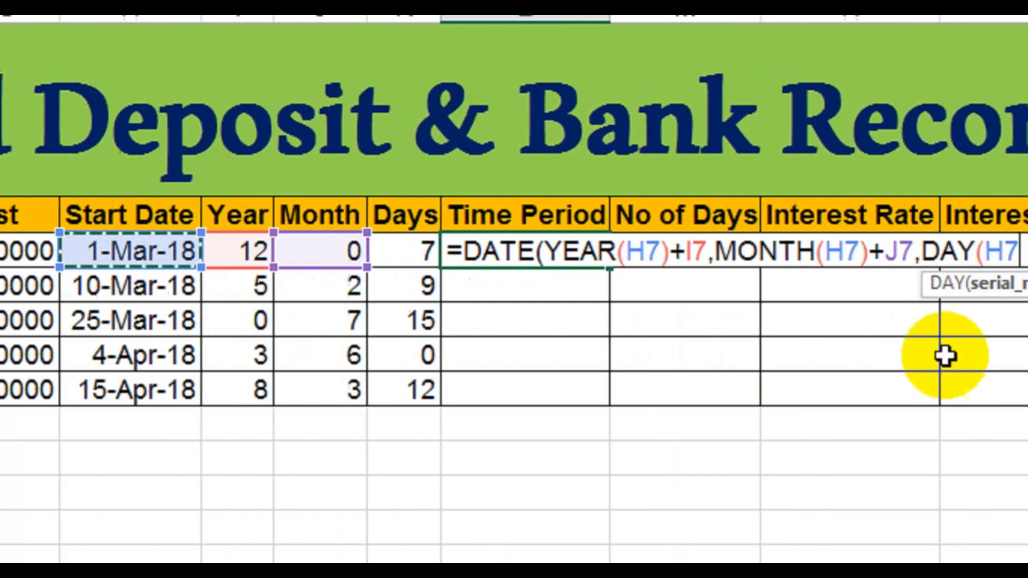
pyautogui.write(')')
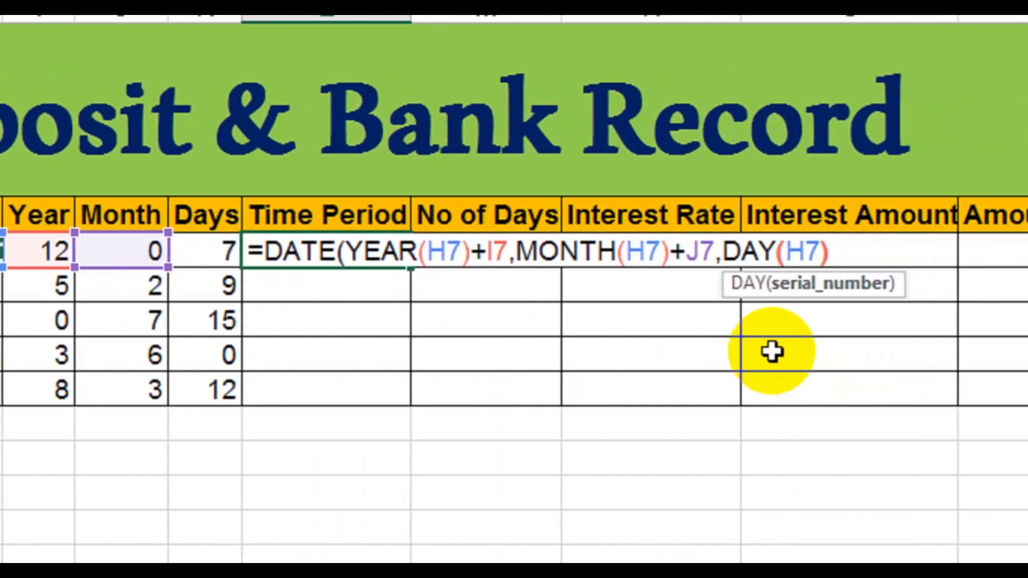
pyautogui.write('+')
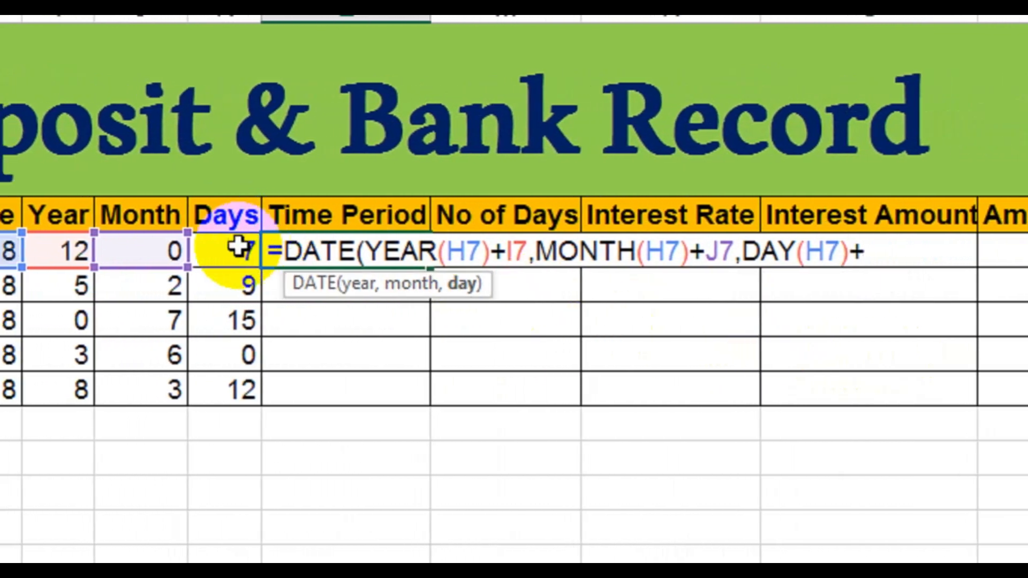
pyautogui.click(215, 250)
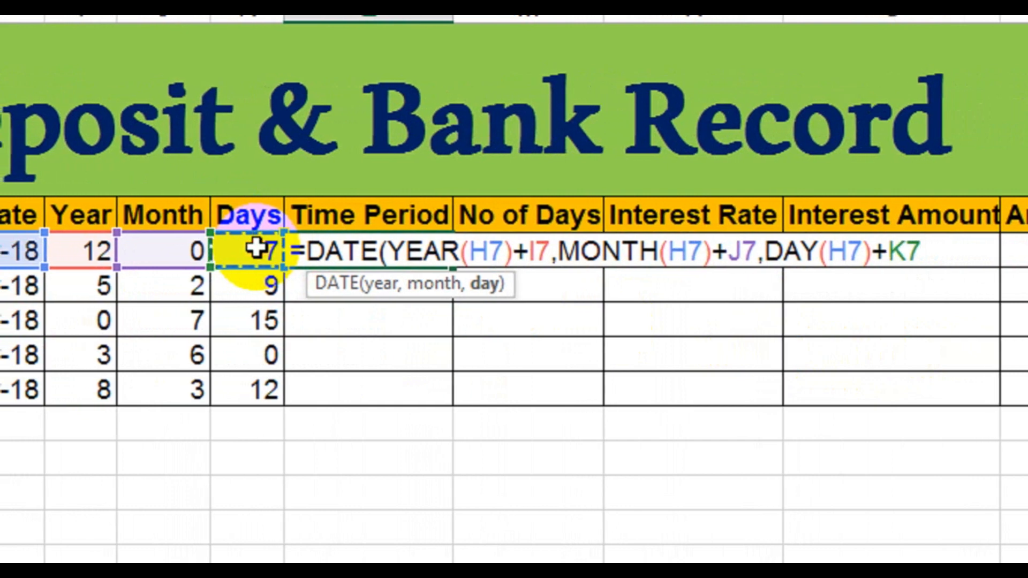
pyautogui.press('Return')
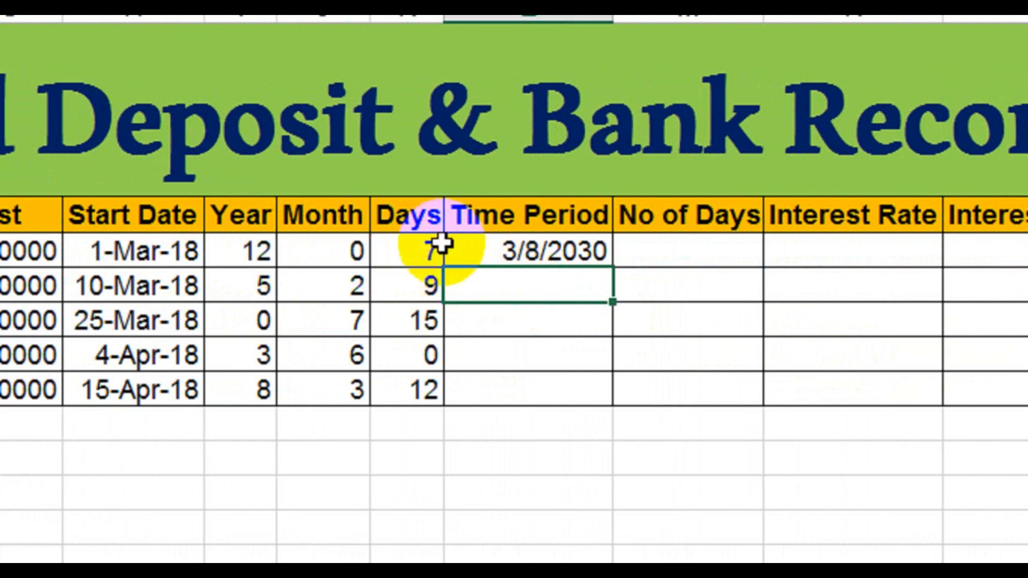
# - Copy the date format of start date cell H7 onto Time Period cell L7 with Format Painter
pyautogui.click(526, 252)
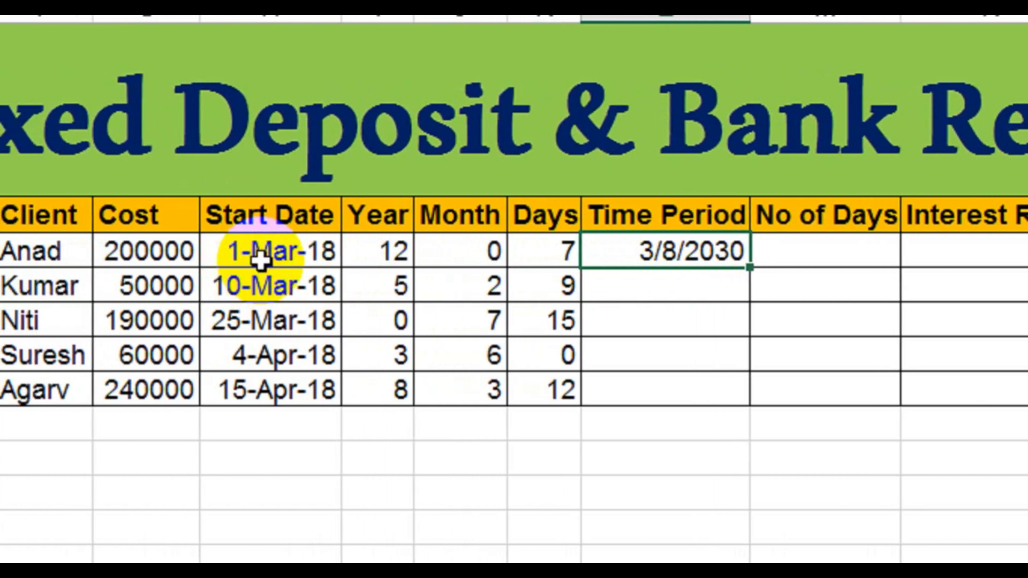
pyautogui.click(246, 256)
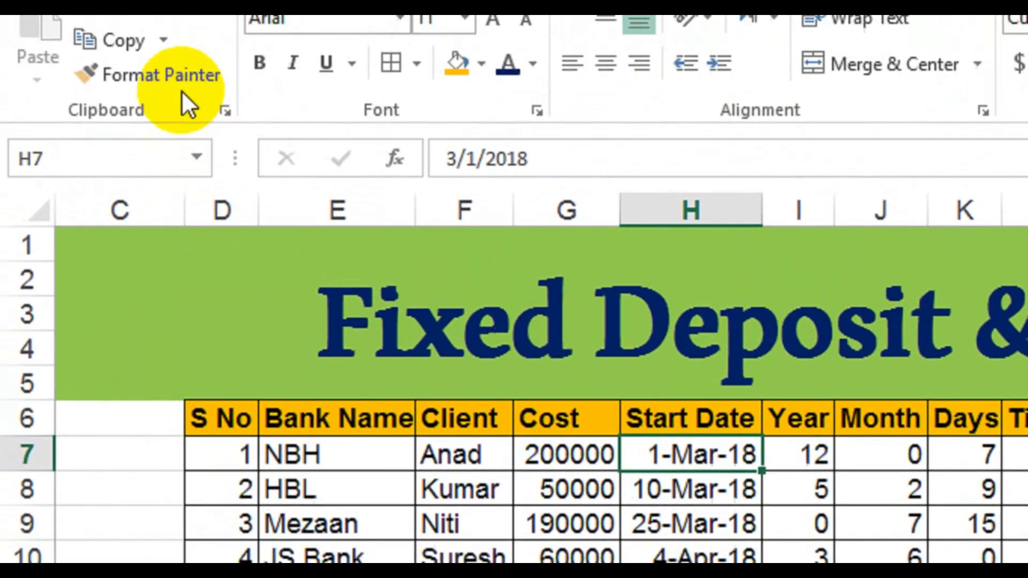
pyautogui.click(180, 134)
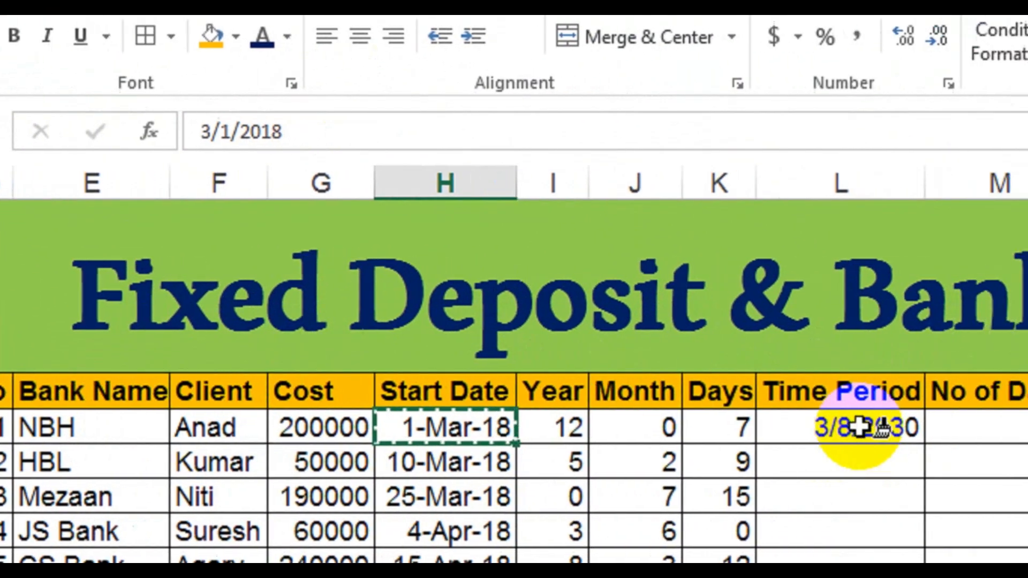
pyautogui.click(859, 427)
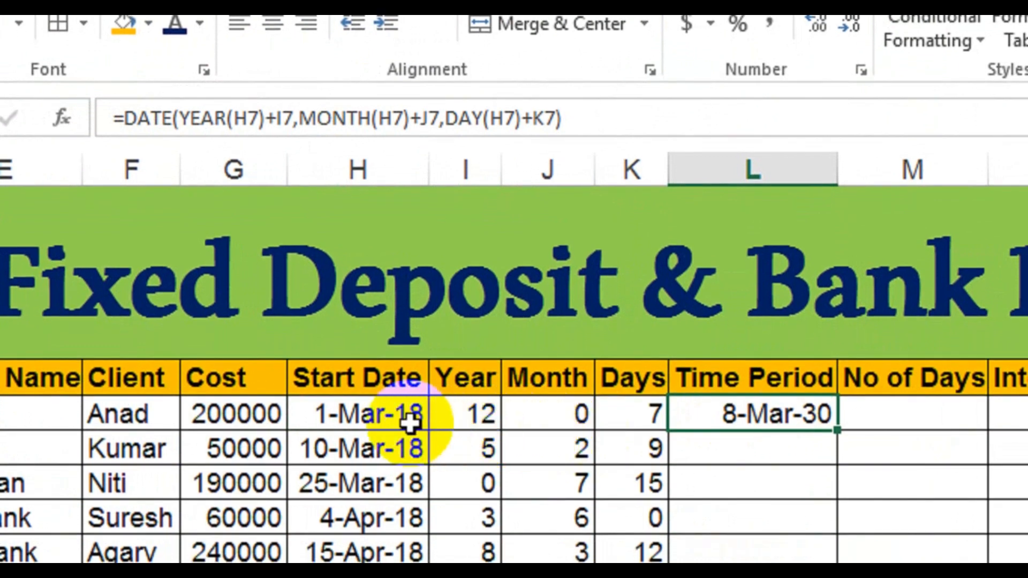
# - Fill the Time Period formula from L7 down to L11 and check the dates against the start dates
pyautogui.click(409, 435)
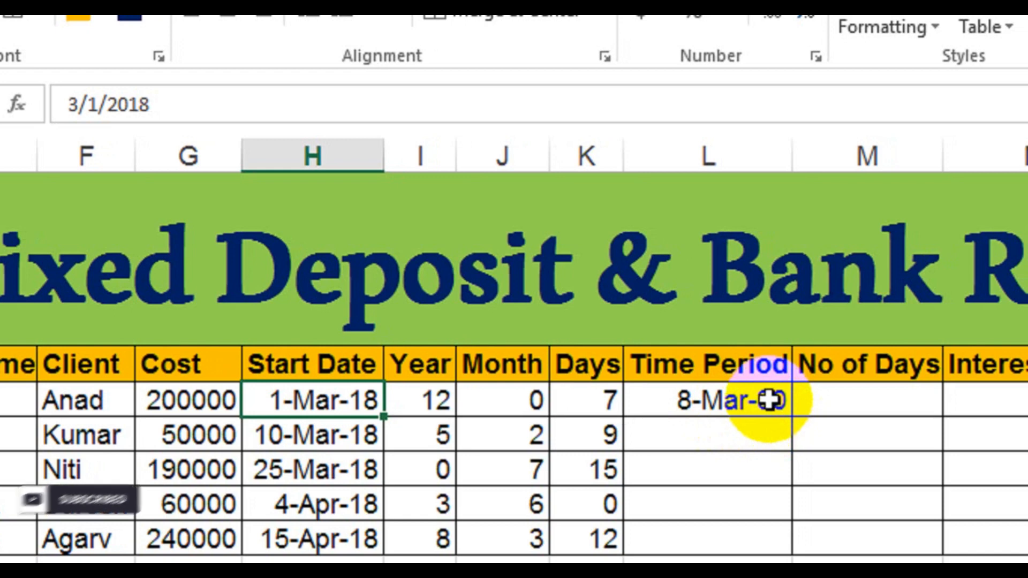
pyautogui.click(771, 399)
pyautogui.moveTo(773, 419); pyautogui.dragTo(751, 546)
pyautogui.click(681, 336)
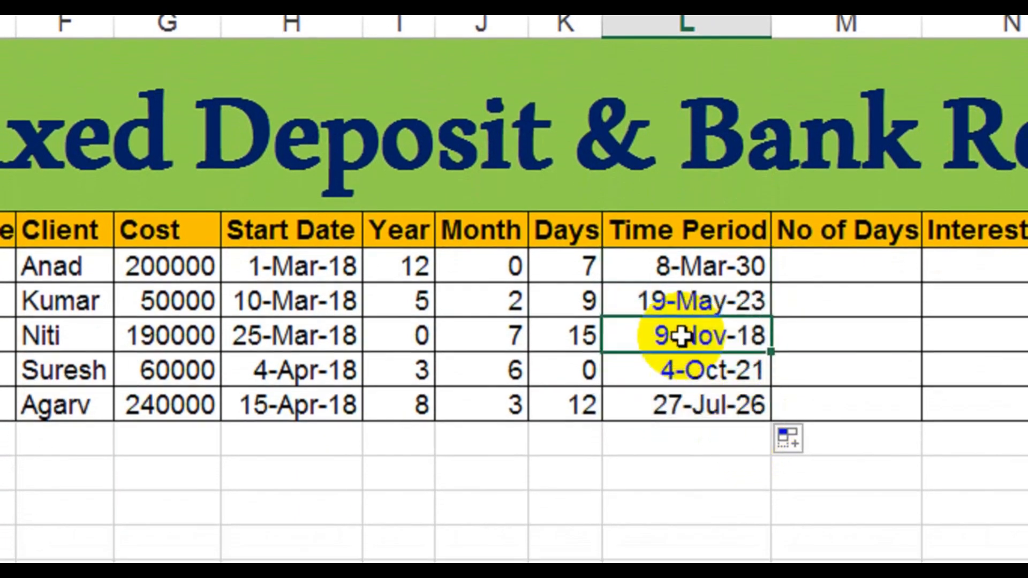
pyautogui.click(319, 299)
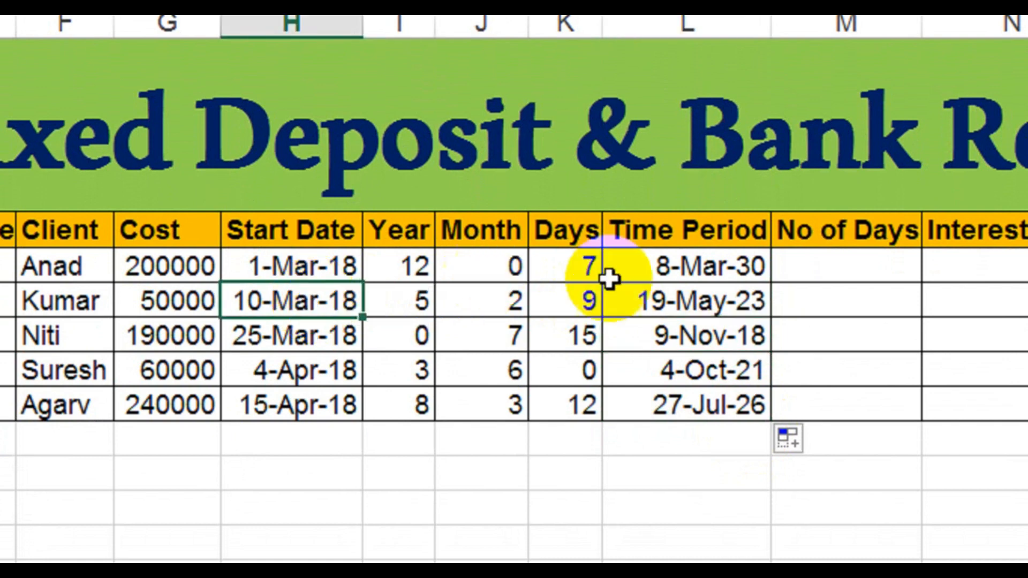
pyautogui.click(684, 293)
# - Enter =L7-H7 in the first No of Days cell, M7, and fill it down to M11
pyautogui.click(783, 259)
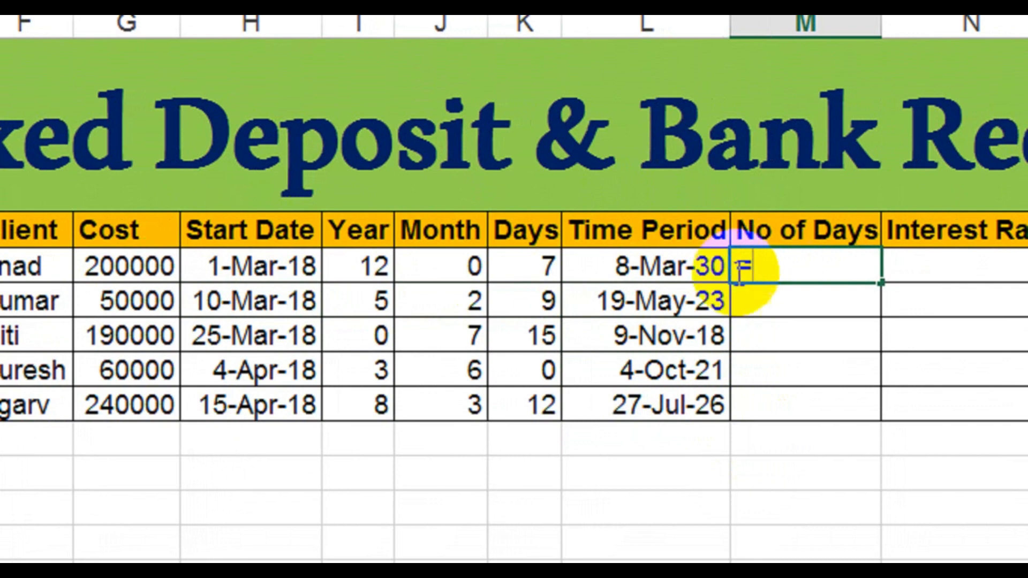
pyautogui.click(671, 262)
pyautogui.write('-')
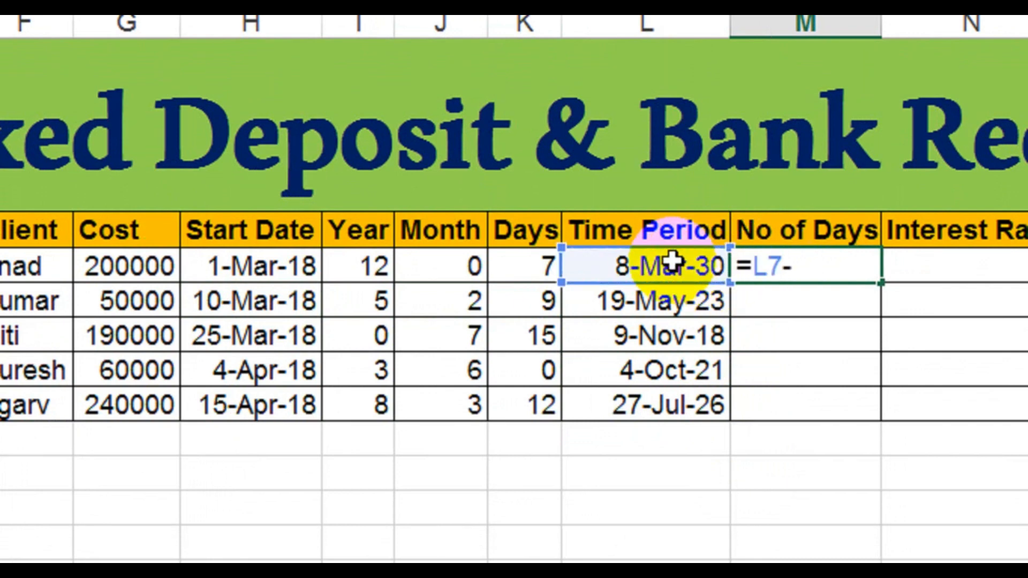
pyautogui.click(272, 271)
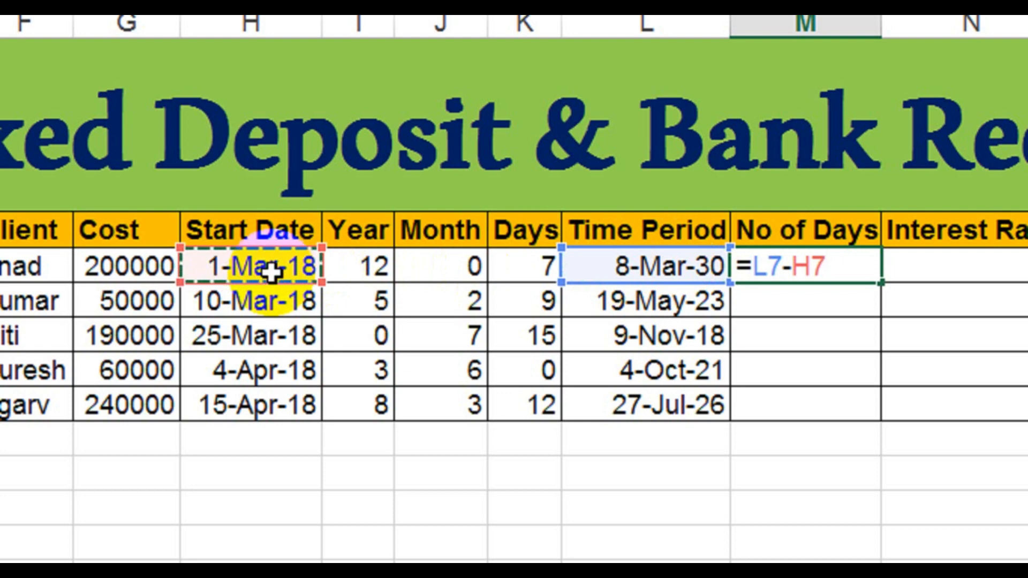
pyautogui.press('Return')
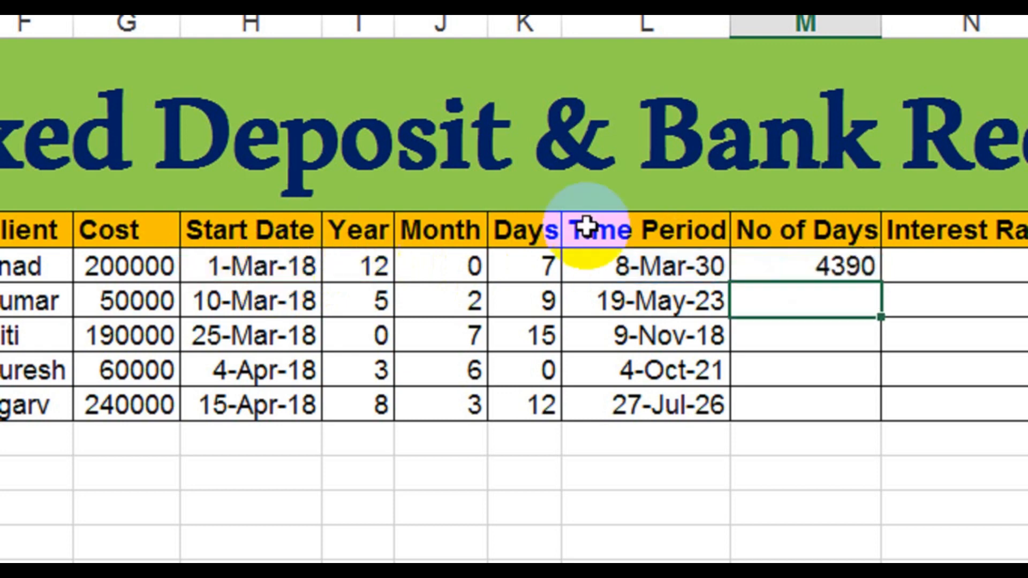
pyautogui.click(779, 266)
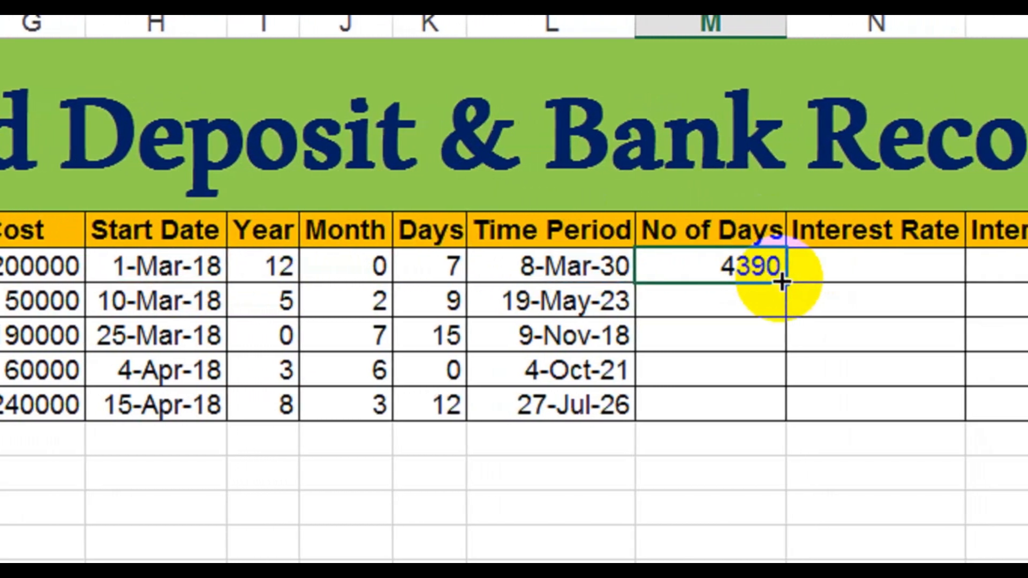
pyautogui.moveTo(775, 315); pyautogui.dragTo(766, 413)
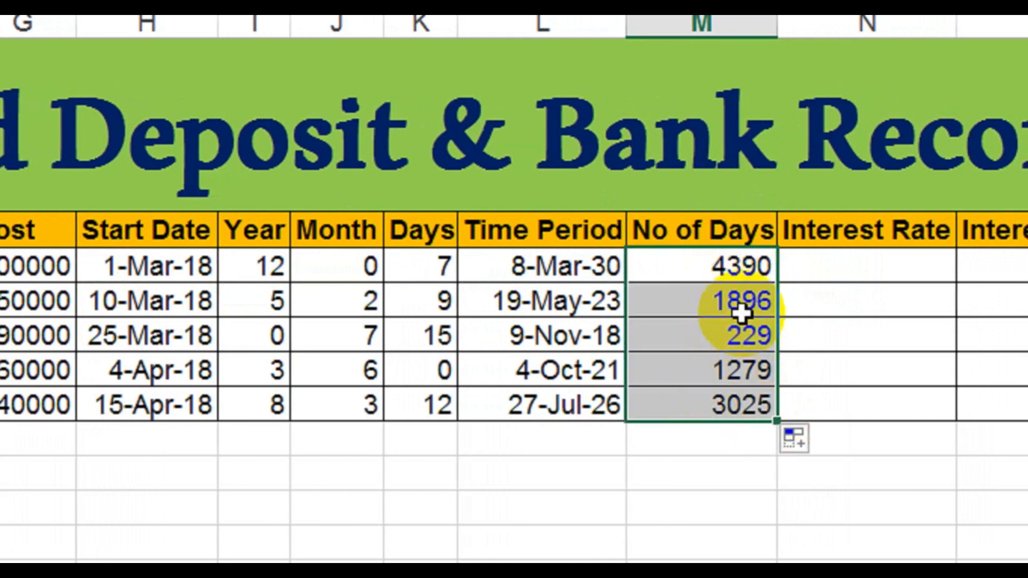
# - Enter the interest rates 6%, 5%, 12%, 10% and 12% in Interest Rate cells N7 to N11
pyautogui.click(851, 264)
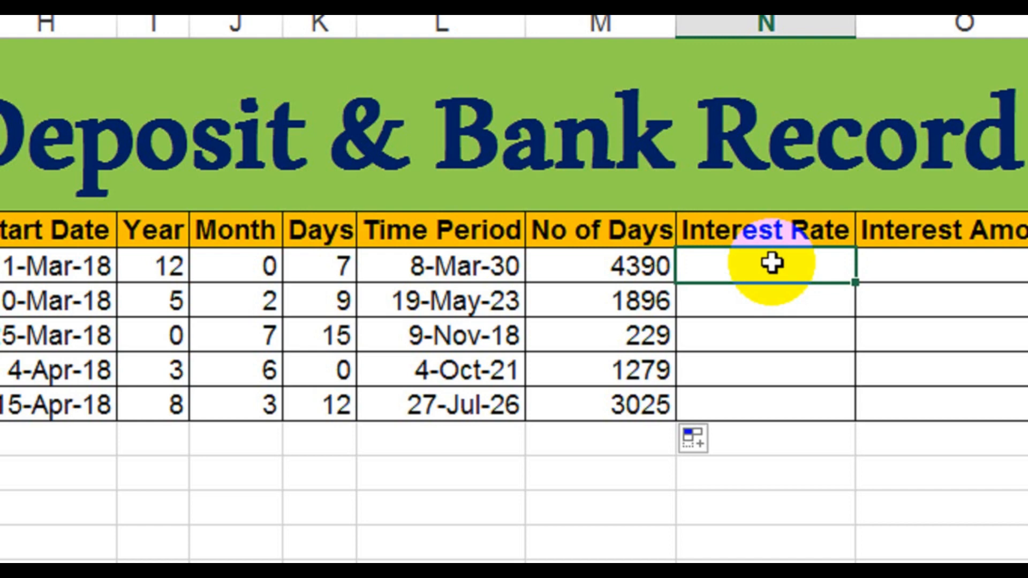
pyautogui.write('6')
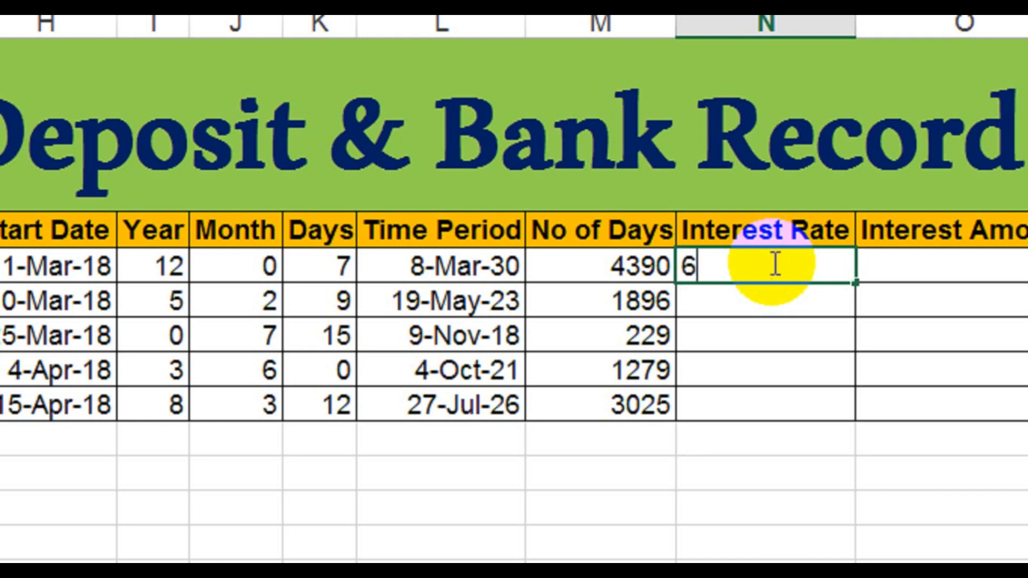
pyautogui.press('Return')
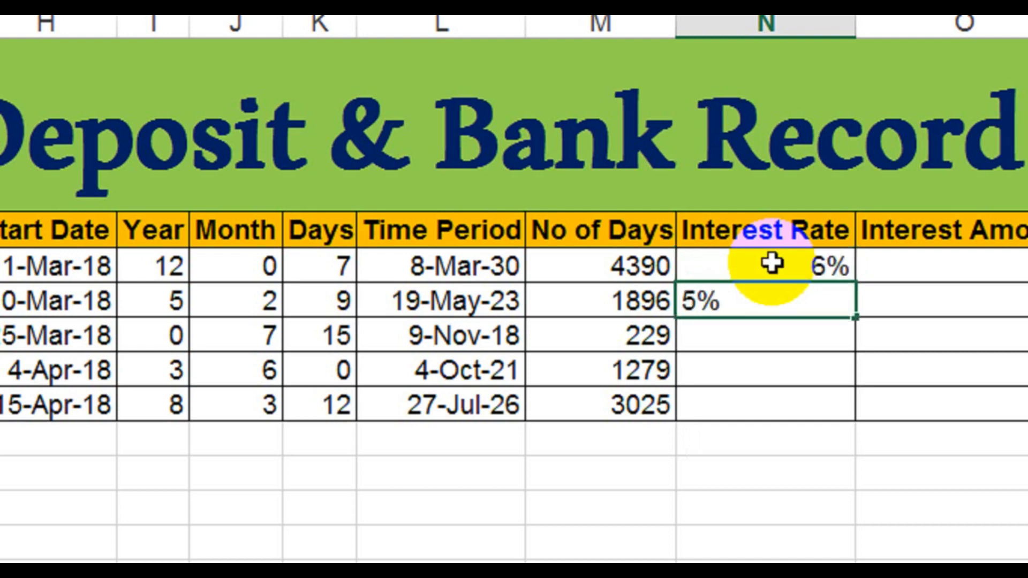
pyautogui.press('Return')
pyautogui.write('12')
pyautogui.press('Return')
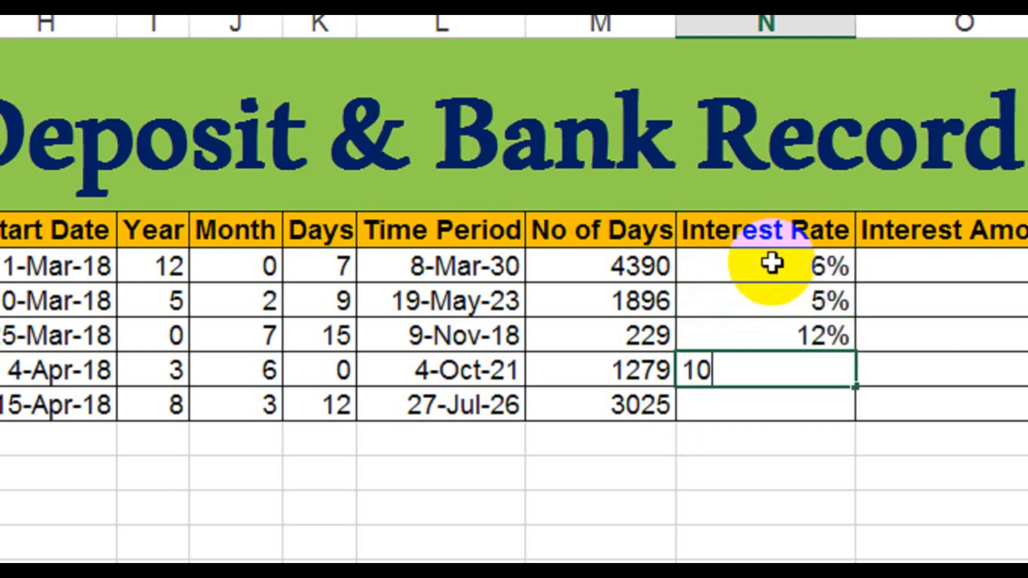
pyautogui.press('Return')
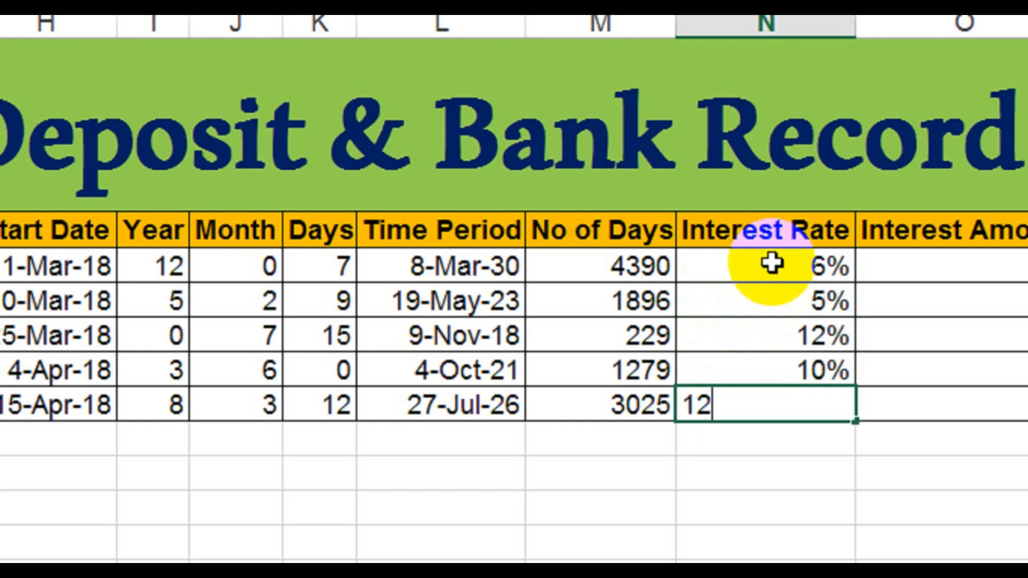
pyautogui.press('Return')
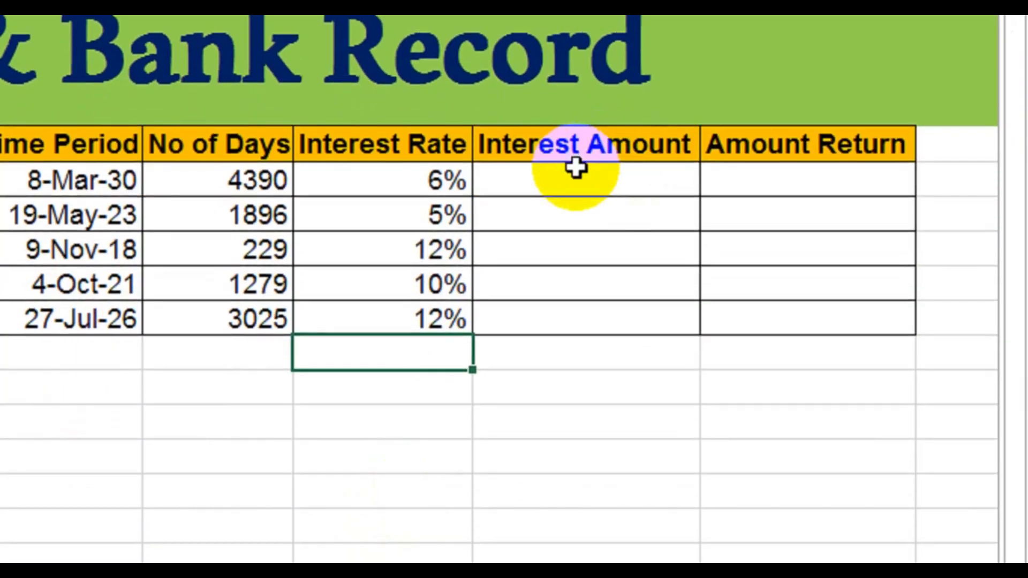
# - Enter =N7/365*G7*M7 in the first Interest Amount cell, O7, and fill it down to O11
pyautogui.click(575, 263)
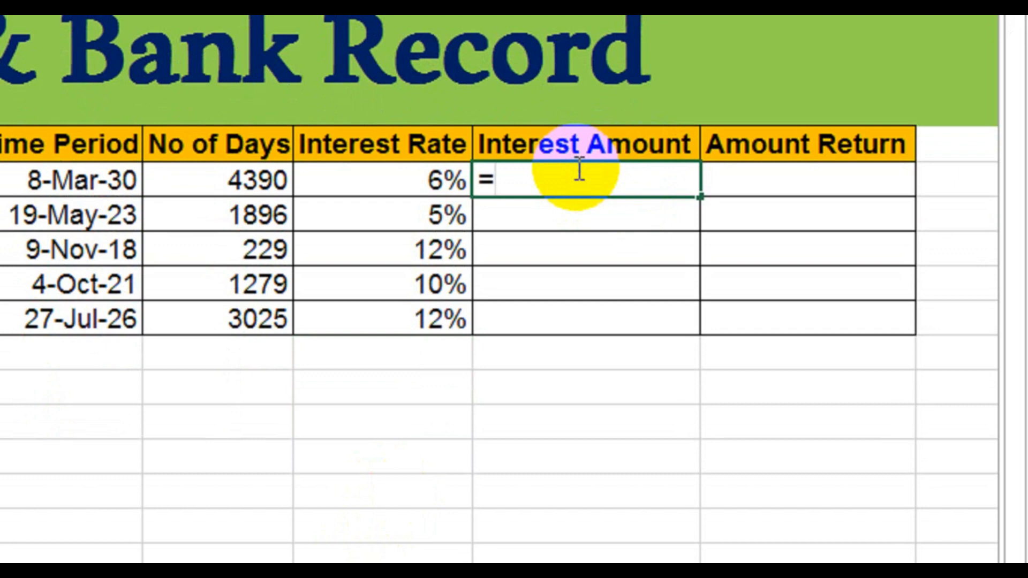
pyautogui.click(342, 181)
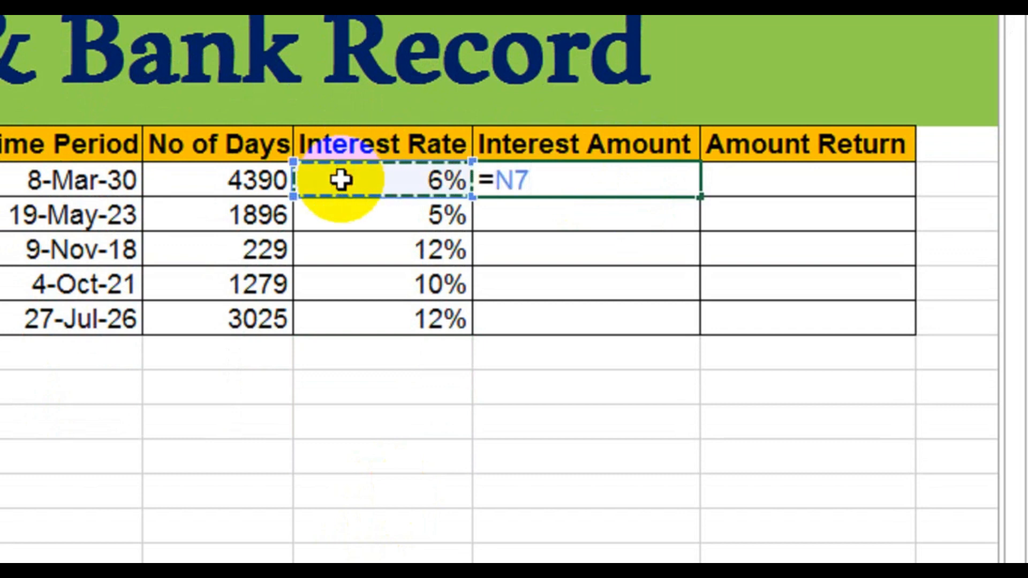
pyautogui.write('/')
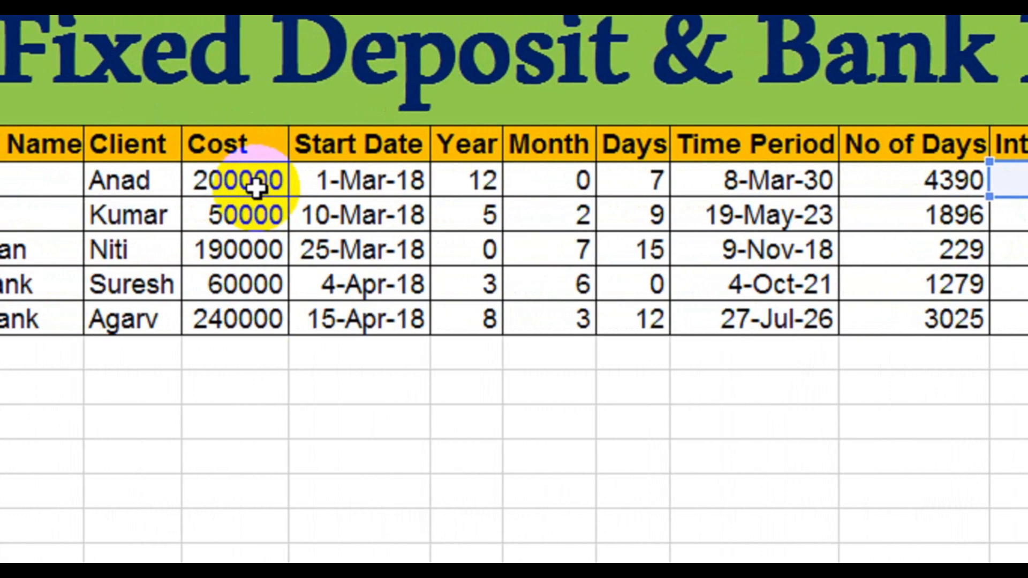
pyautogui.click(256, 188)
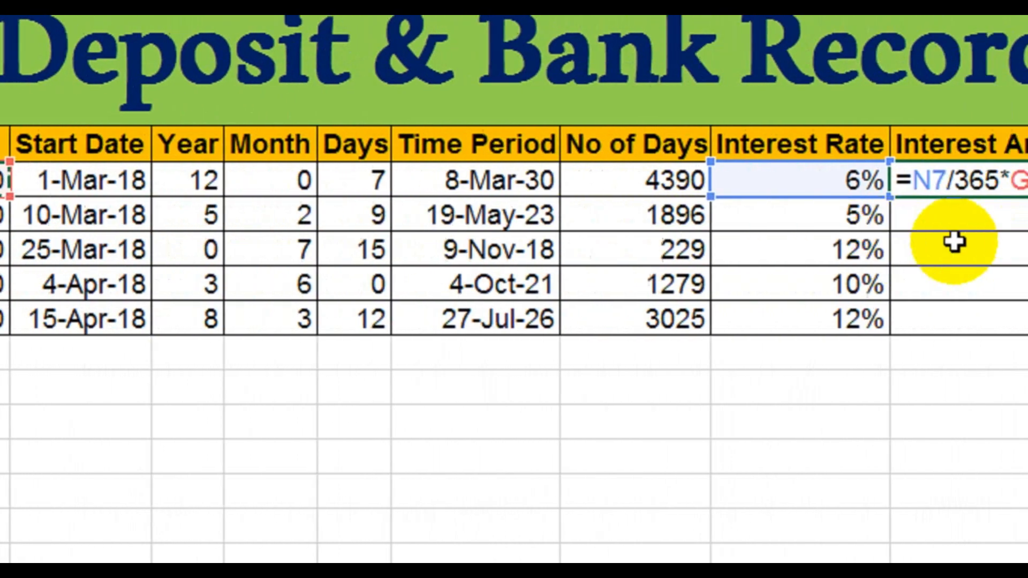
pyautogui.write('*')
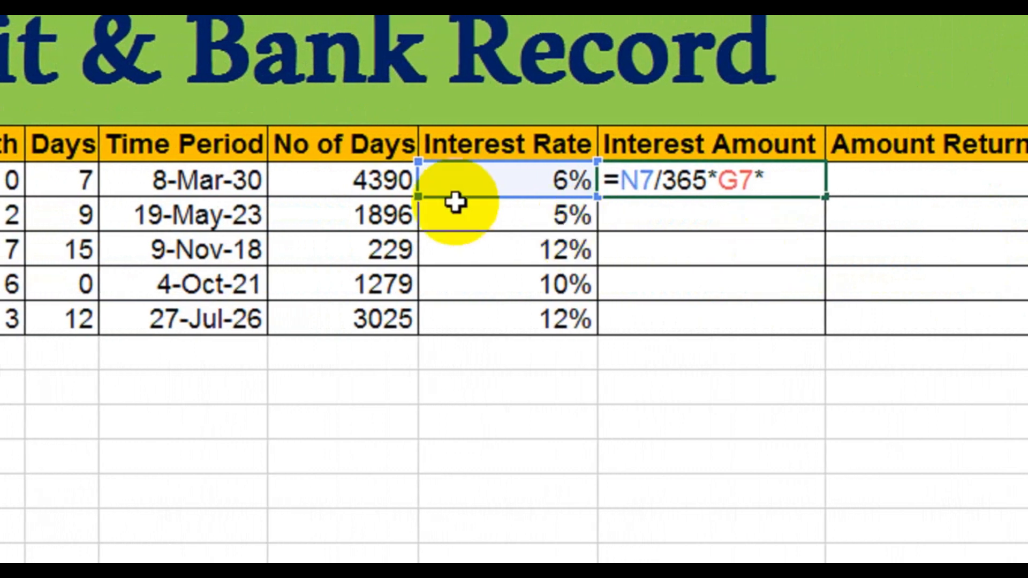
pyautogui.click(345, 182)
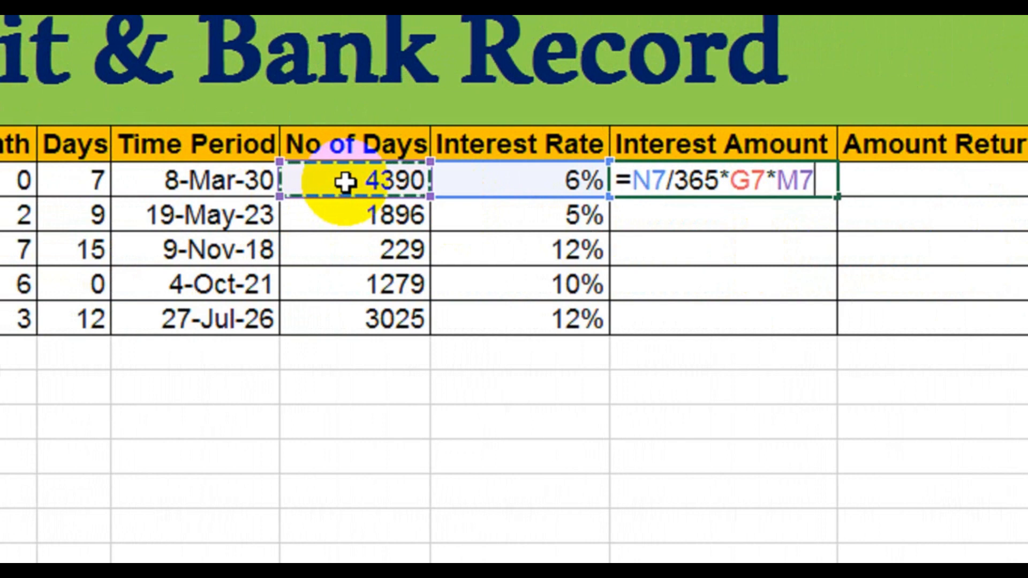
pyautogui.press('Return')
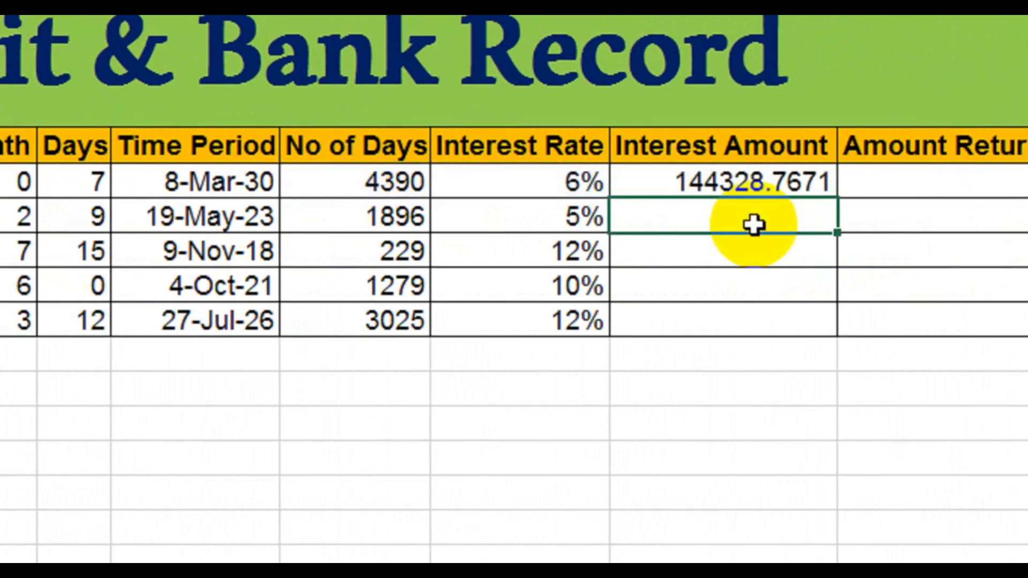
pyautogui.click(785, 183)
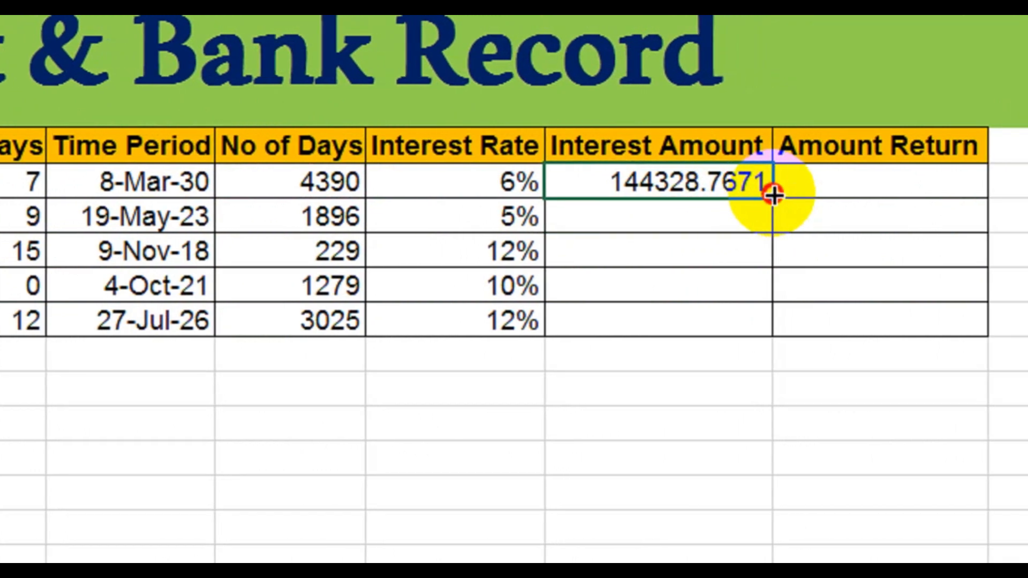
pyautogui.moveTo(773, 196); pyautogui.dragTo(771, 338)
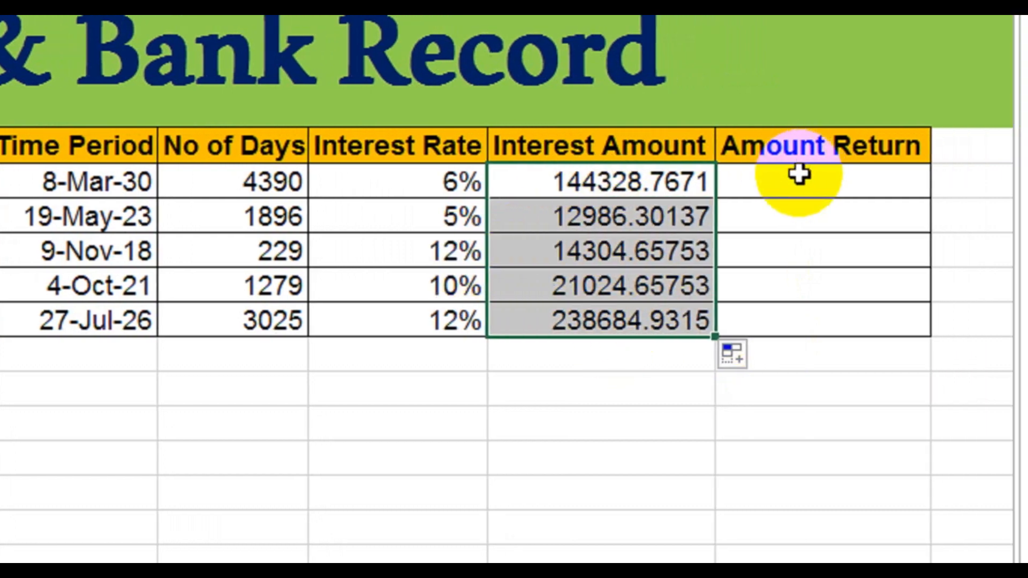
# - Enter =O7+G7 in the first Amount Return cell, P7, and fill it down to P11
pyautogui.click(855, 174)
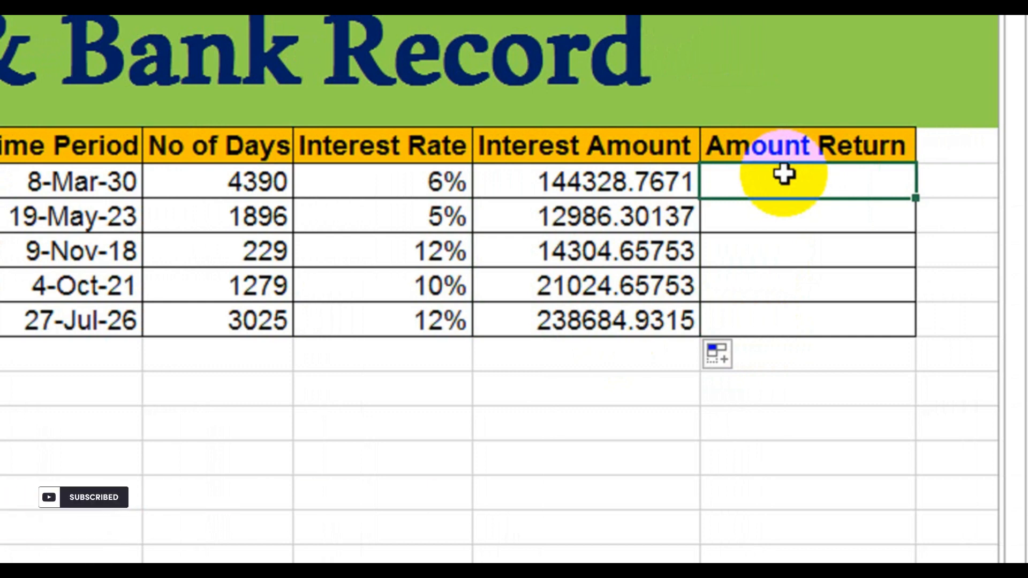
pyautogui.write('=')
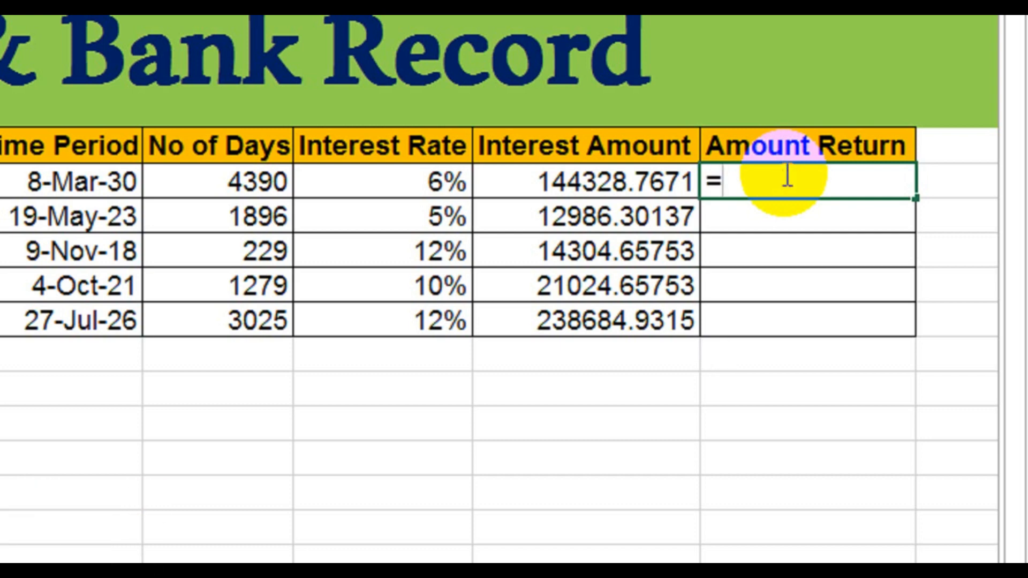
pyautogui.click(596, 180)
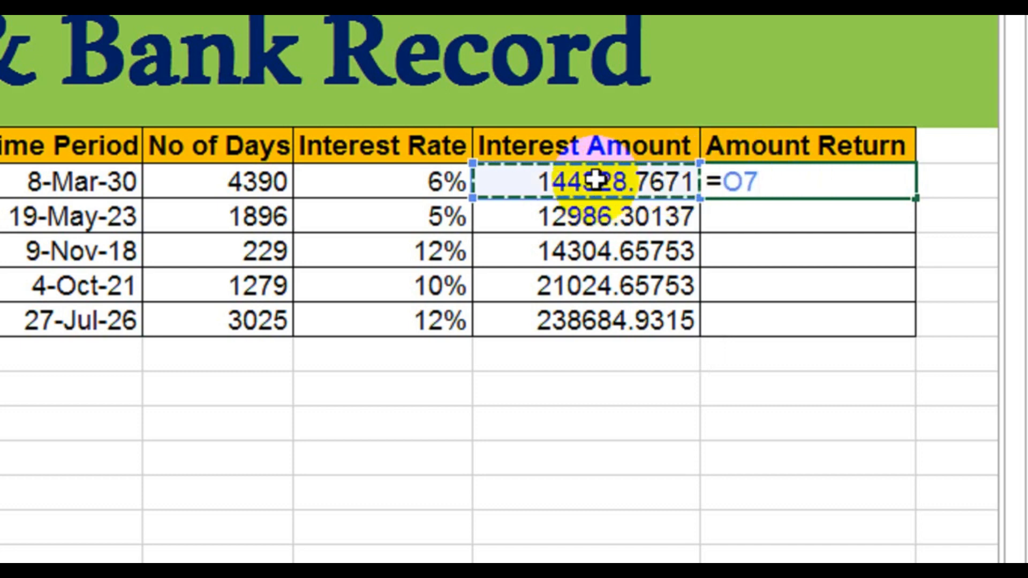
pyautogui.write('+')
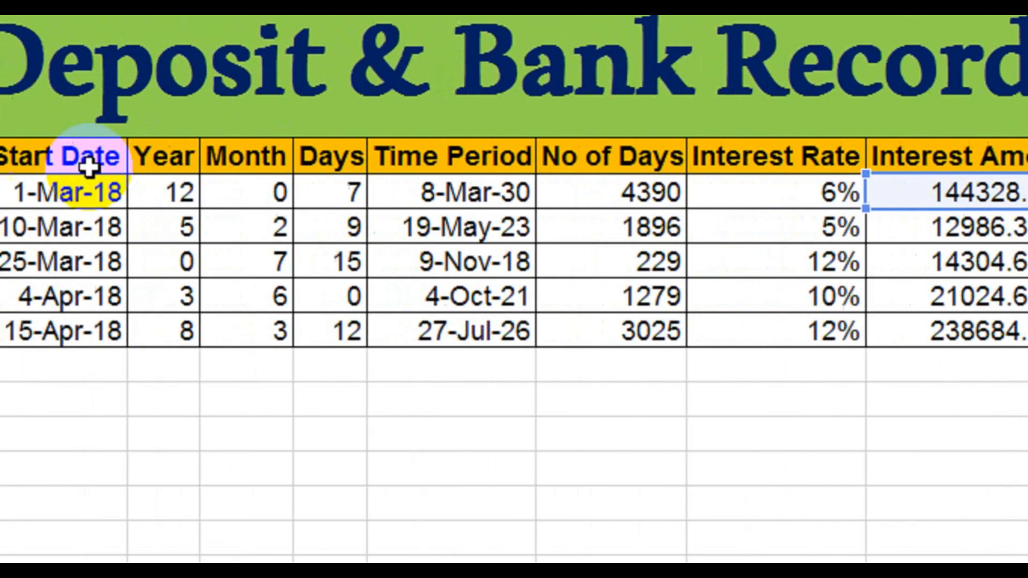
pyautogui.click(241, 193)
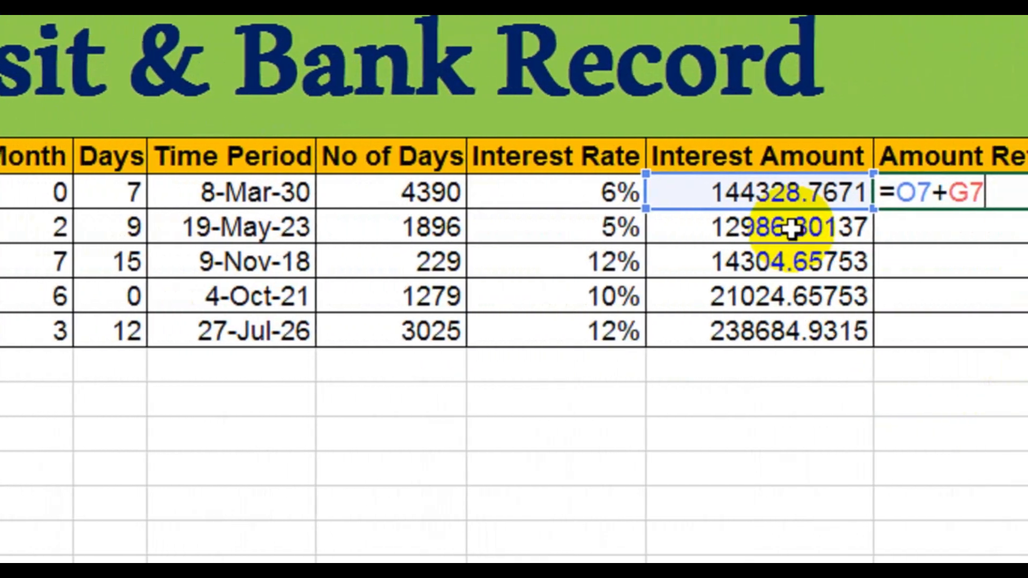
pyautogui.press('Return')
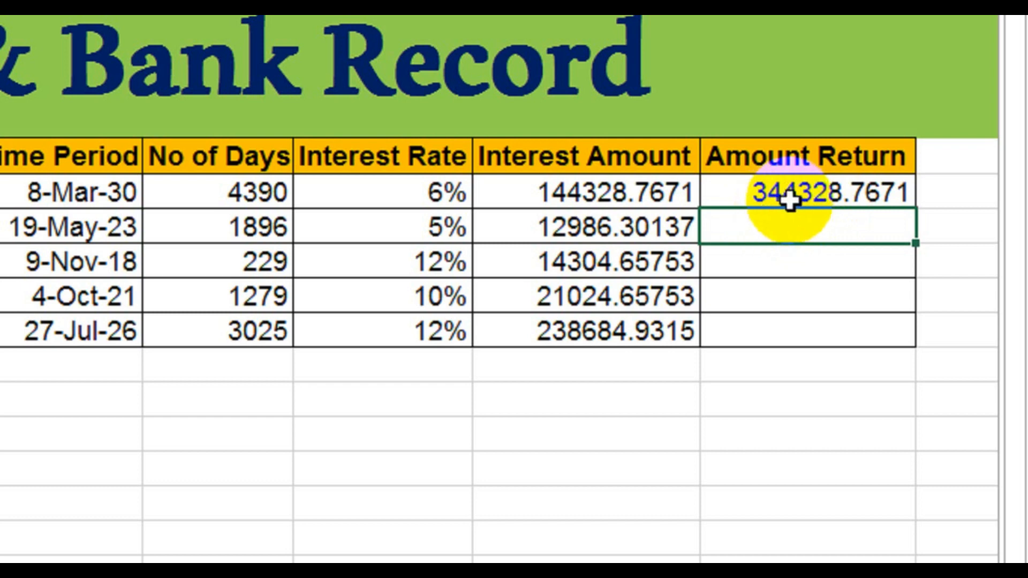
pyautogui.click(878, 196)
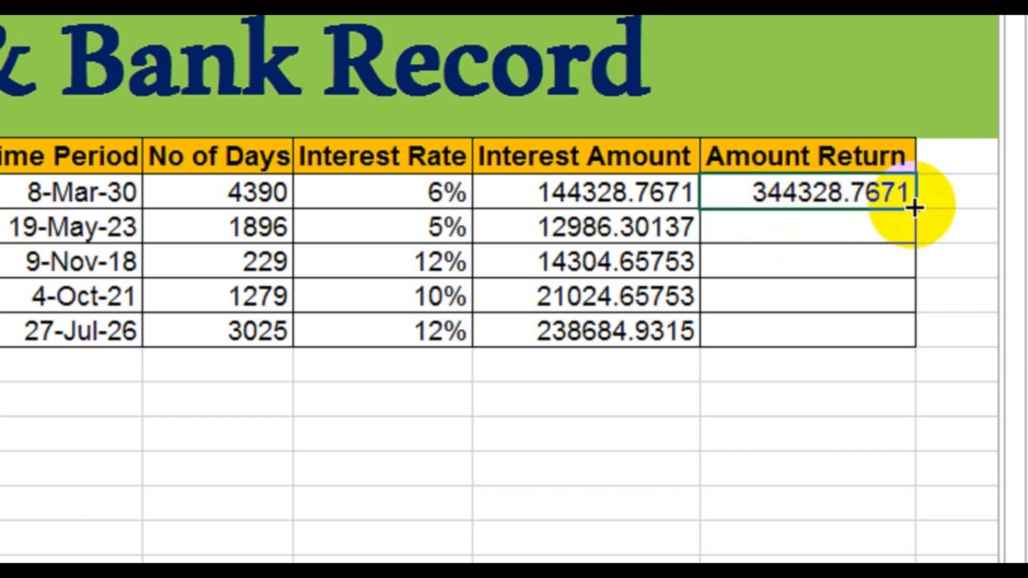
pyautogui.moveTo(915, 208); pyautogui.dragTo(905, 347)
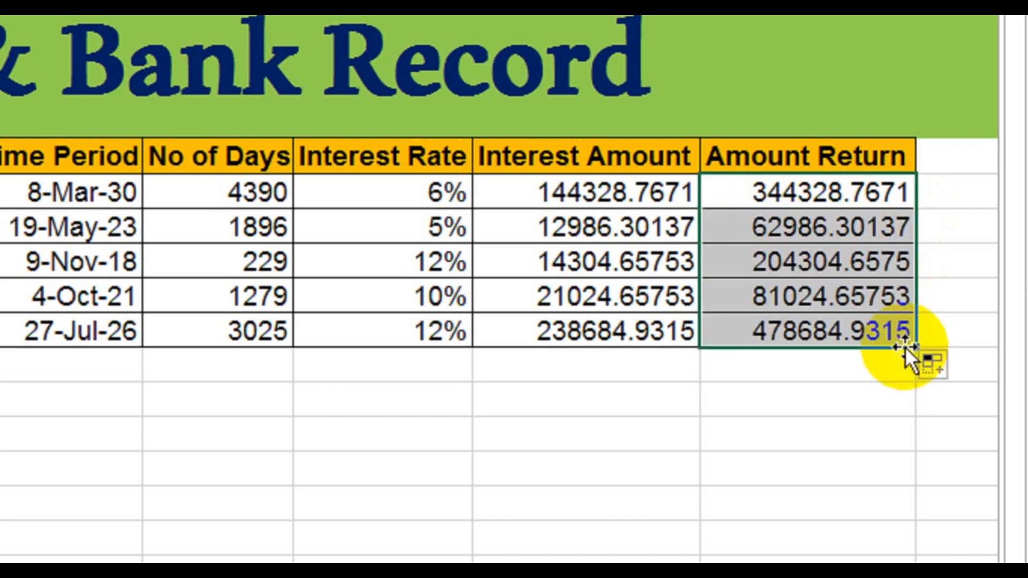
pyautogui.click(794, 219)
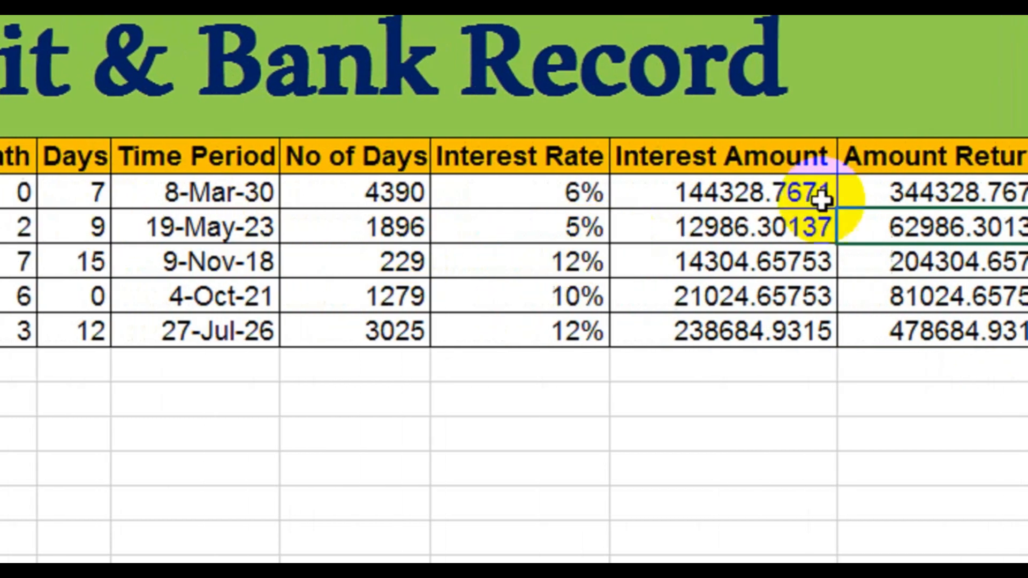
pyautogui.click(830, 183)
pyautogui.click(609, 199)
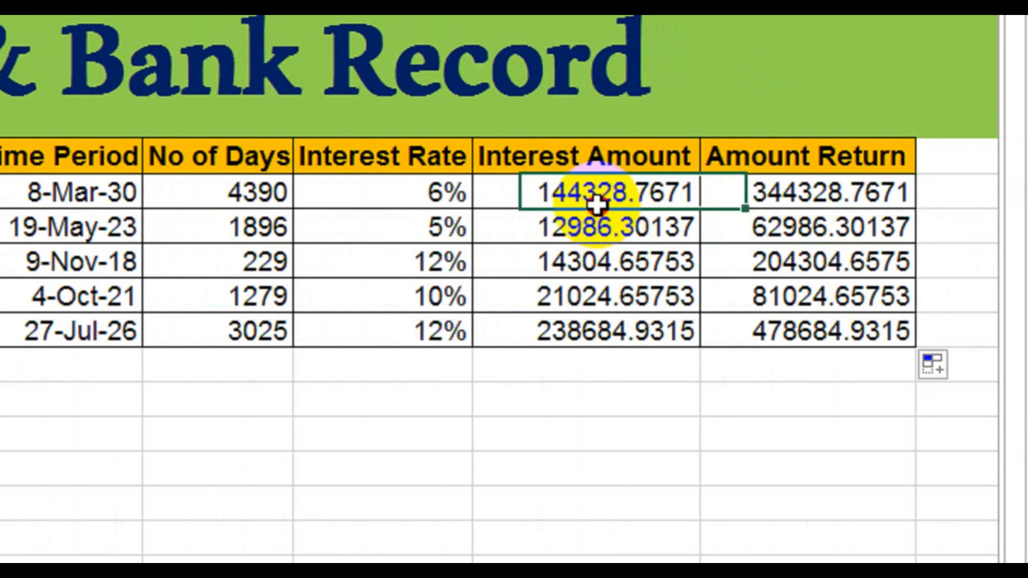